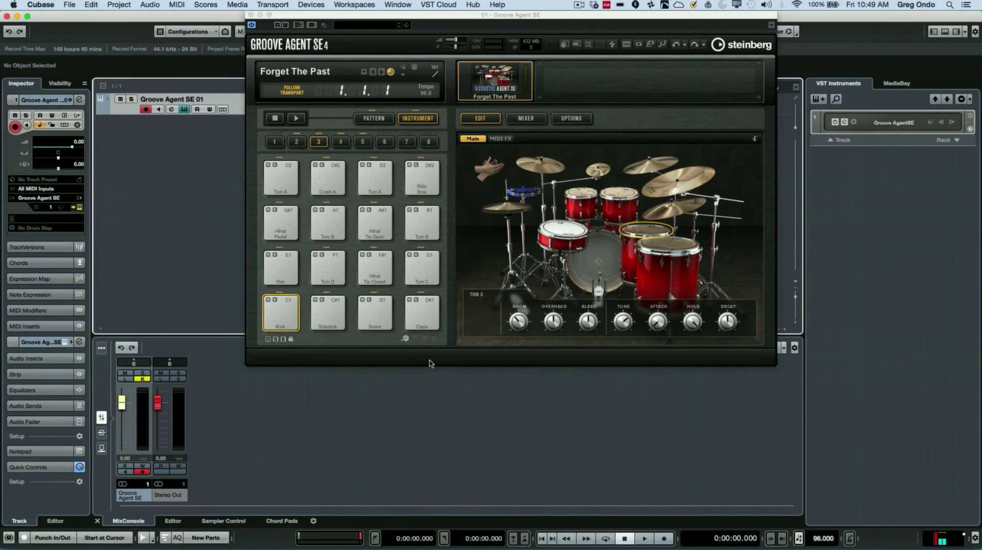
- Show Groove Agent's mixer and view the Kicks compressor, tape saturation and envelope shaper panels
left_click(526, 117)
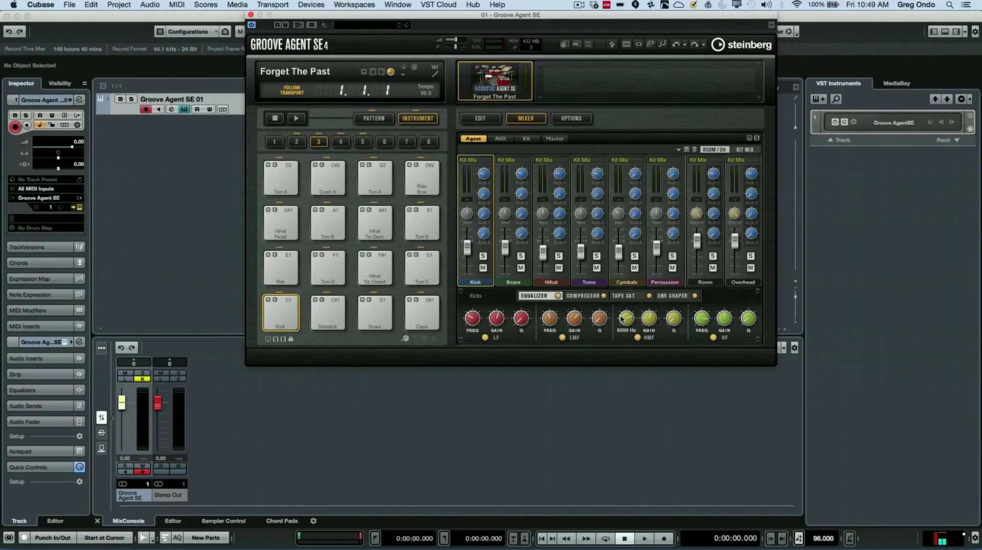
left_click(588, 296)
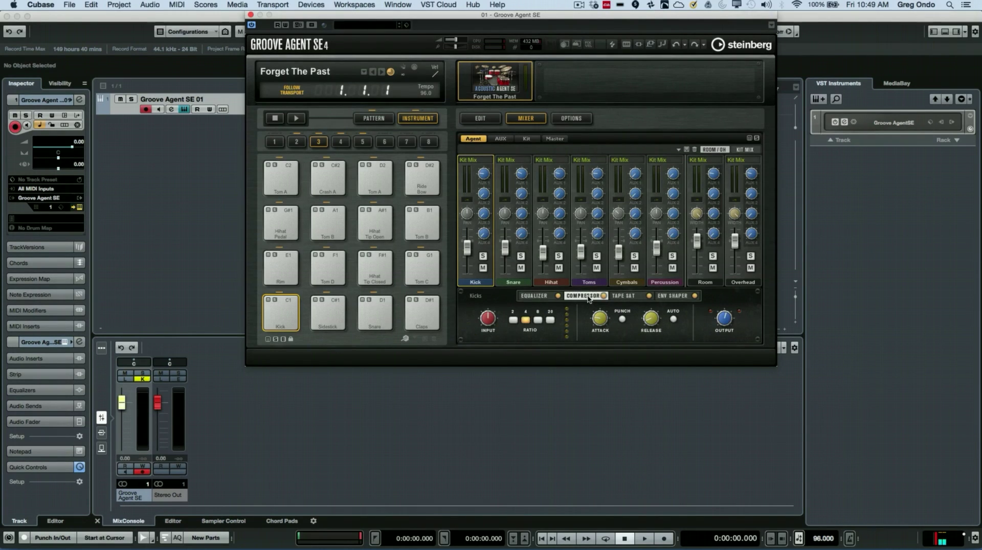
left_click(628, 298)
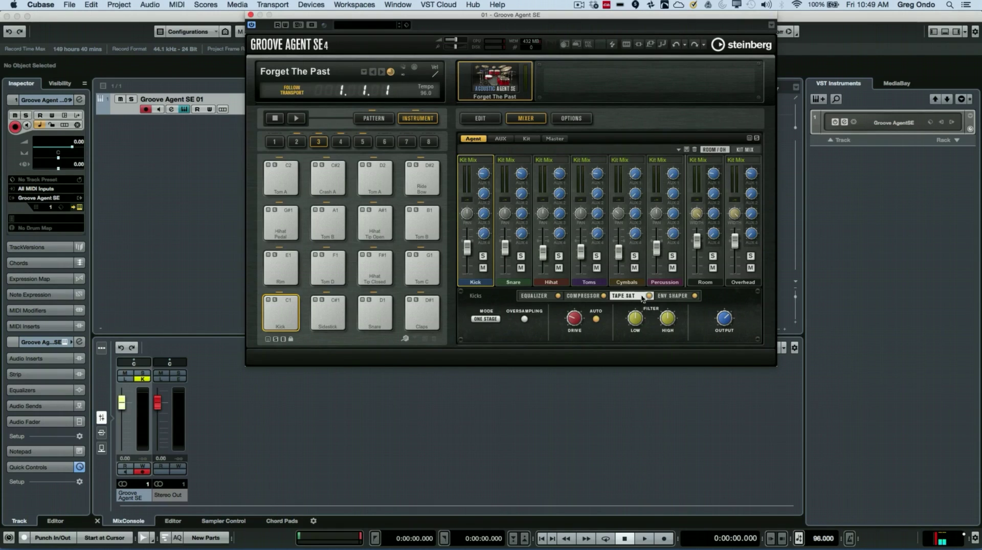
left_click(667, 297)
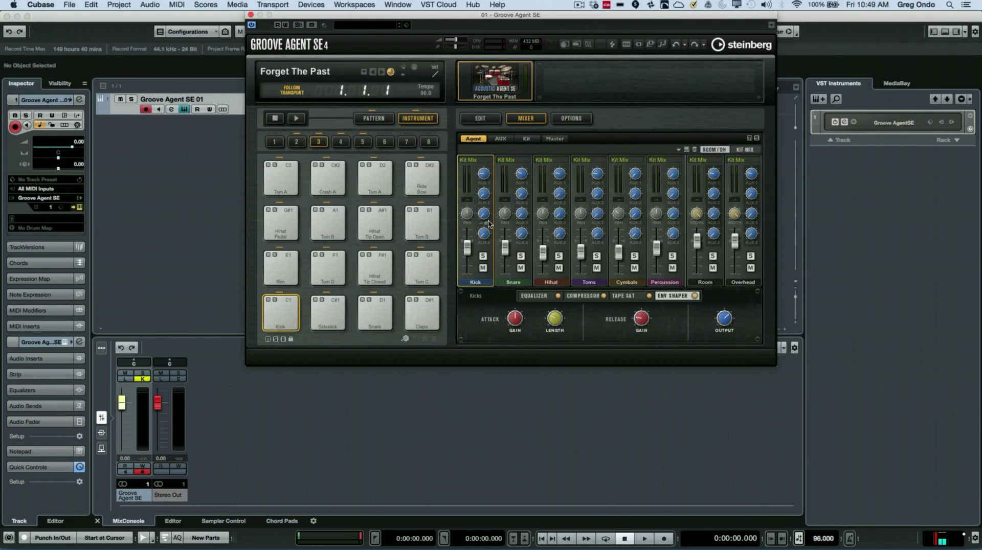
left_click(496, 140)
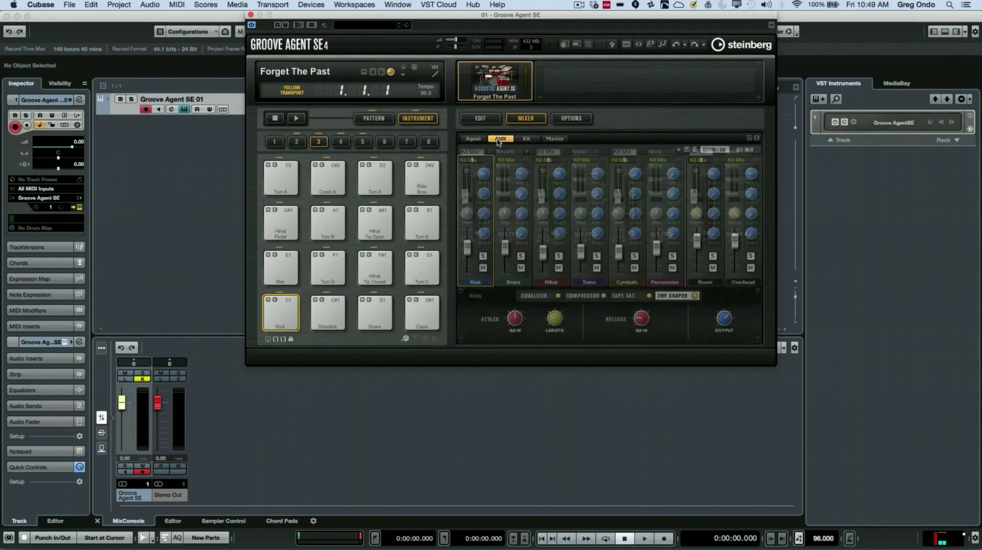
left_click(504, 167)
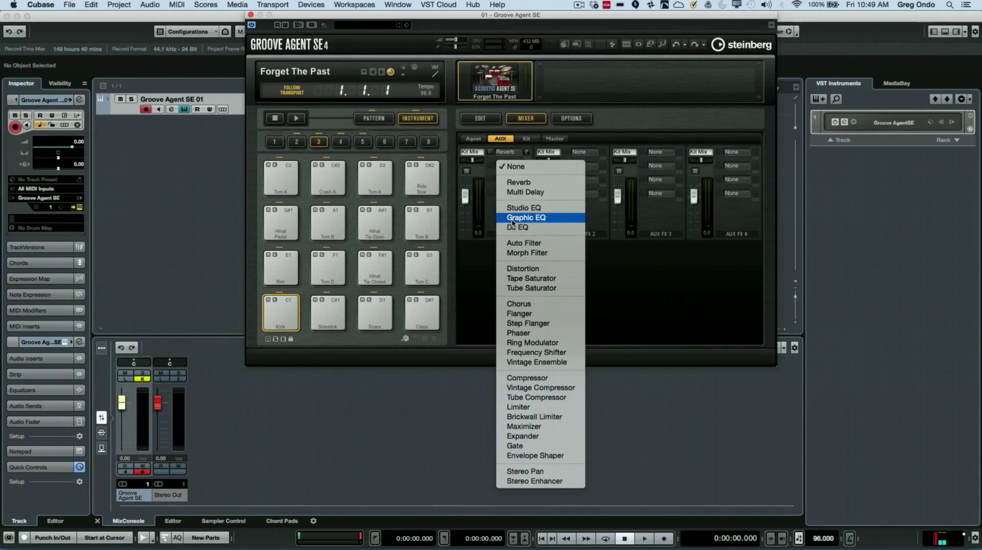
left_click(589, 140)
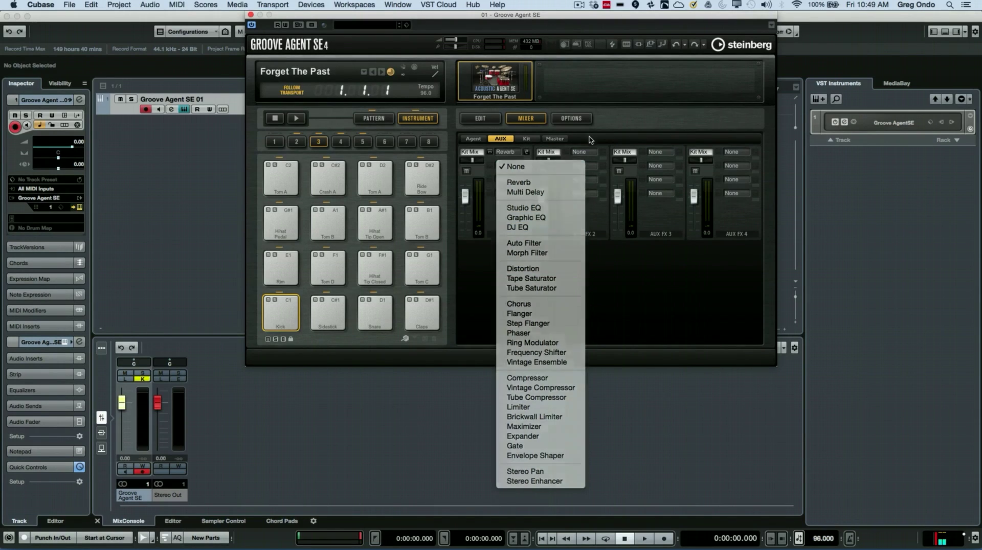
left_click(532, 139)
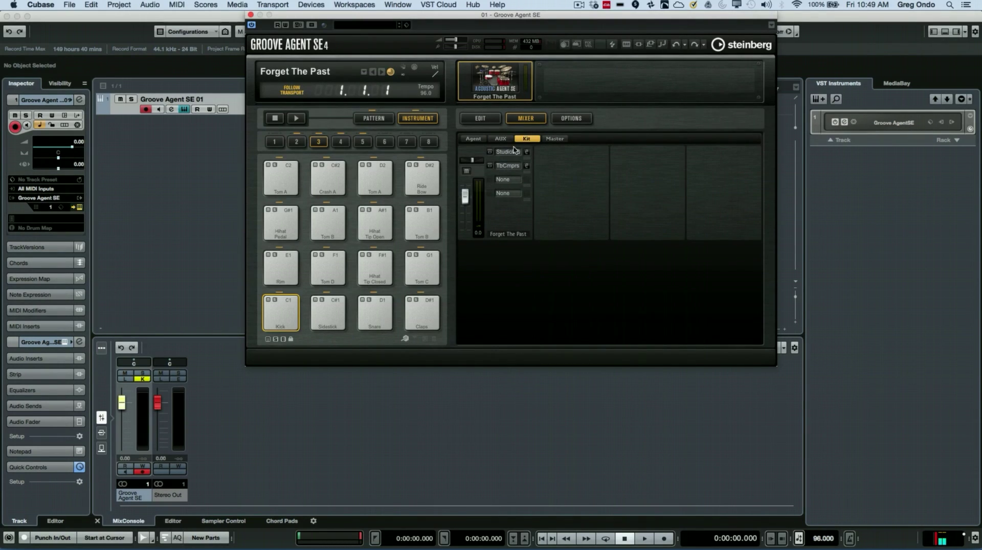
left_click(554, 139)
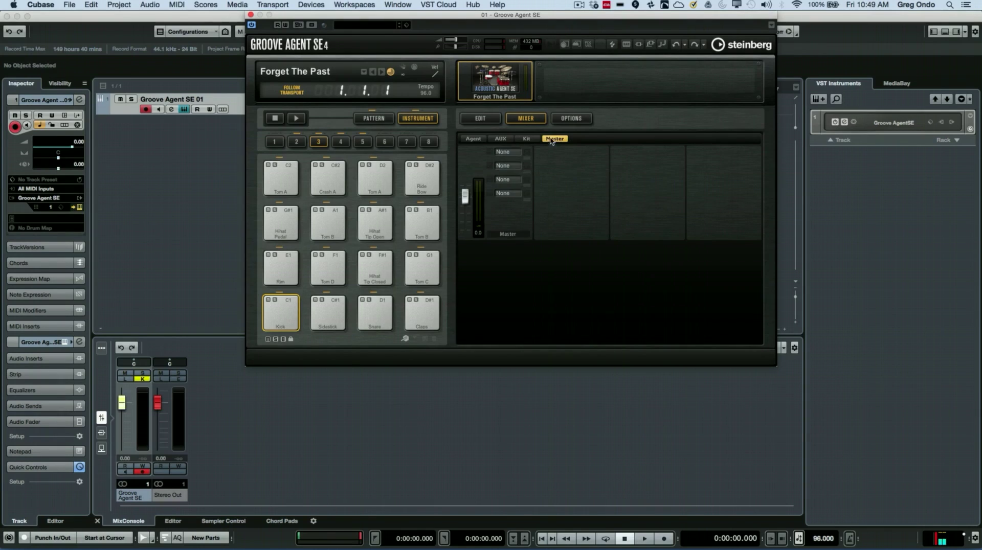
left_click(508, 153)
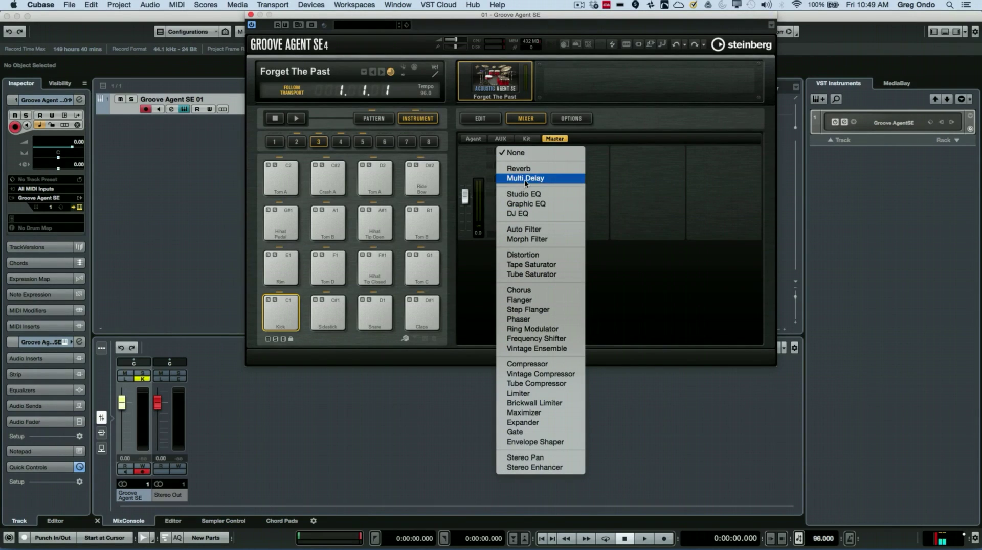
left_click(473, 140)
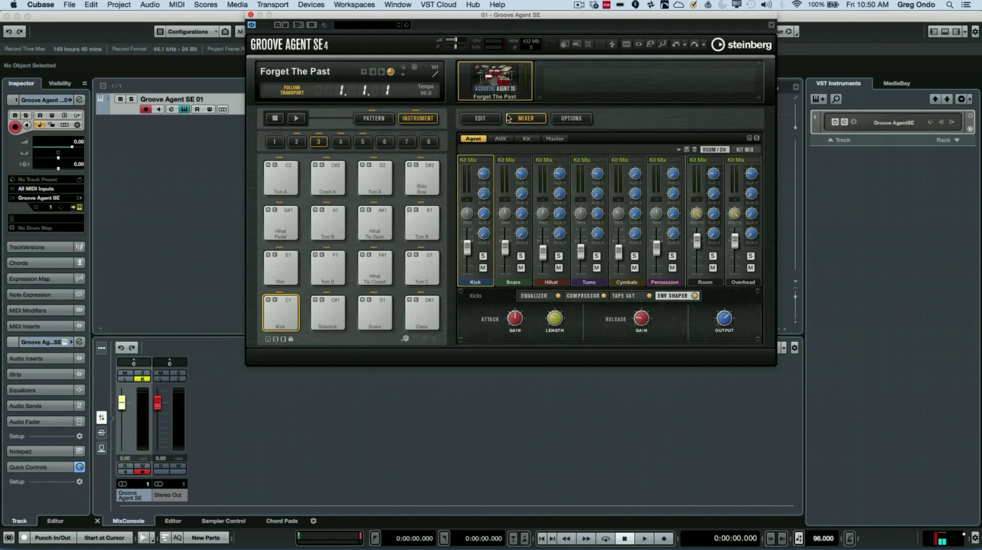
- Go back to the Forget The Past kit edit page, then play and stop its pattern
left_click(480, 118)
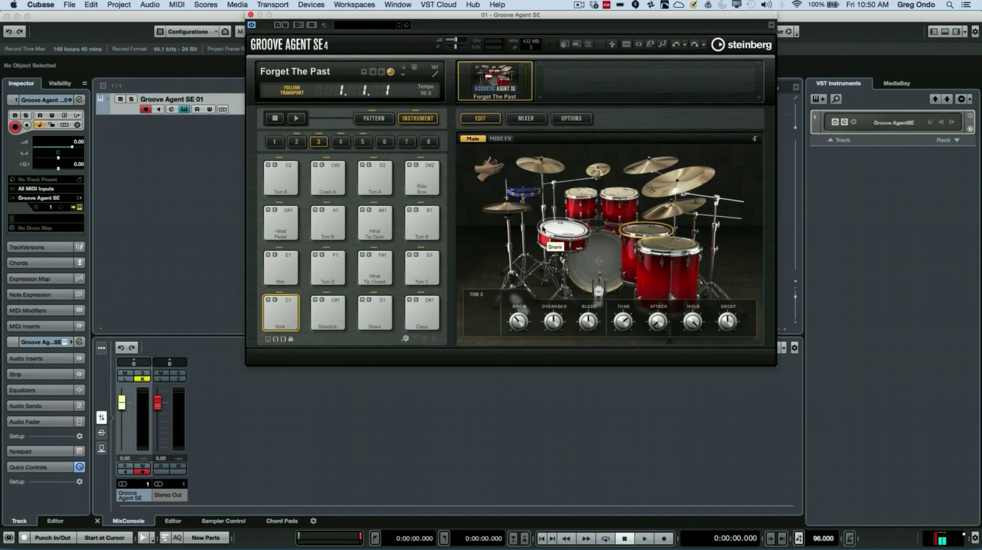
left_click(301, 120)
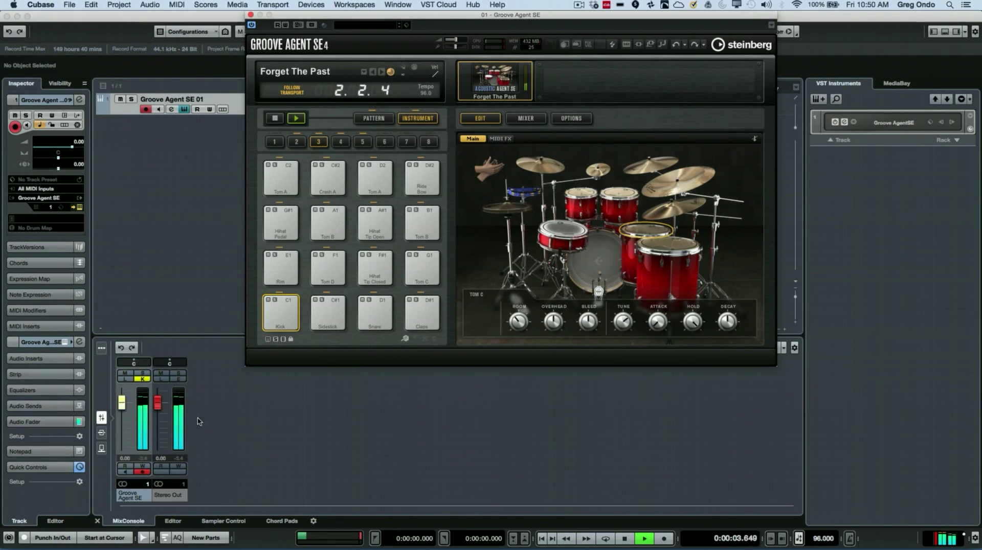
key("space")
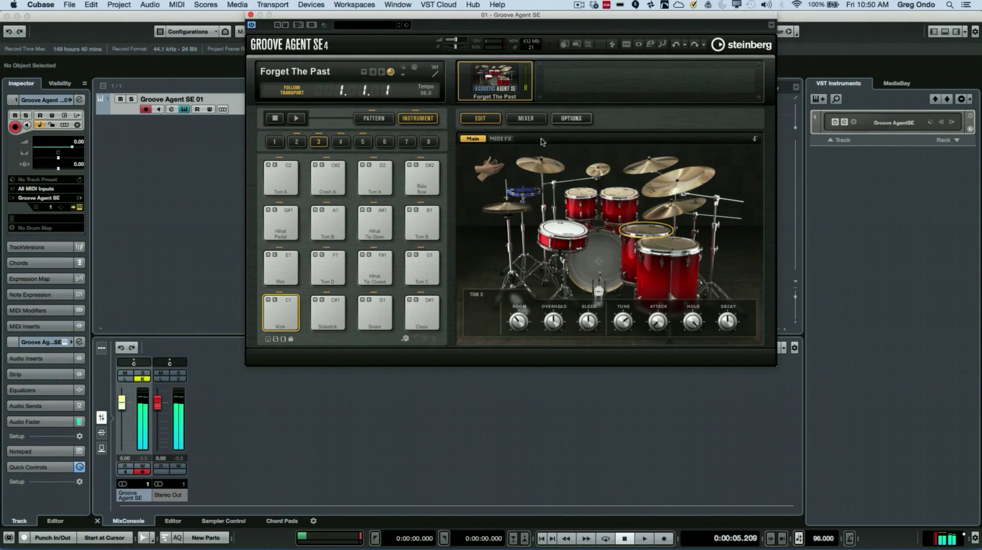
- Activate All Outputs for Groove Agent SE, then check the track's output routing list in the Inspector
left_click(952, 123)
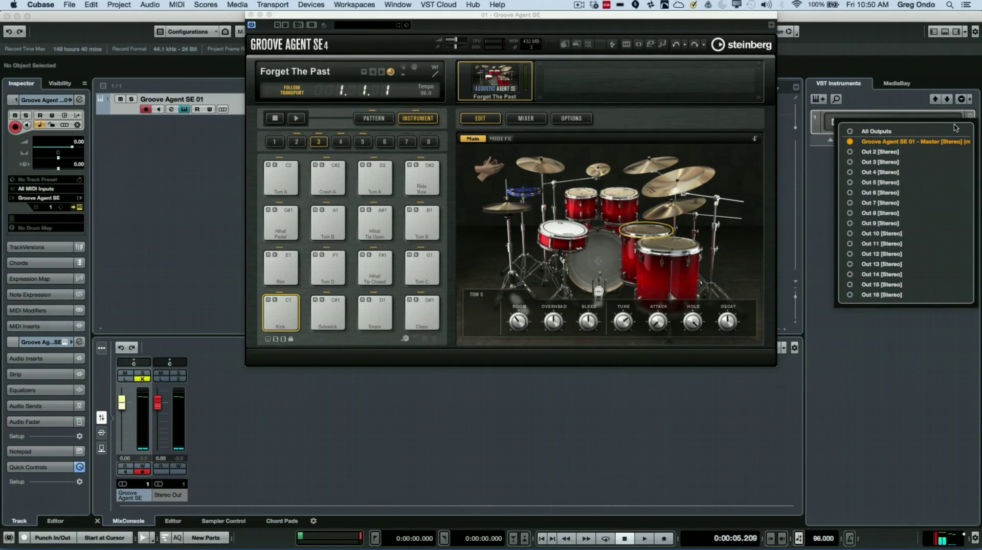
left_click(851, 133)
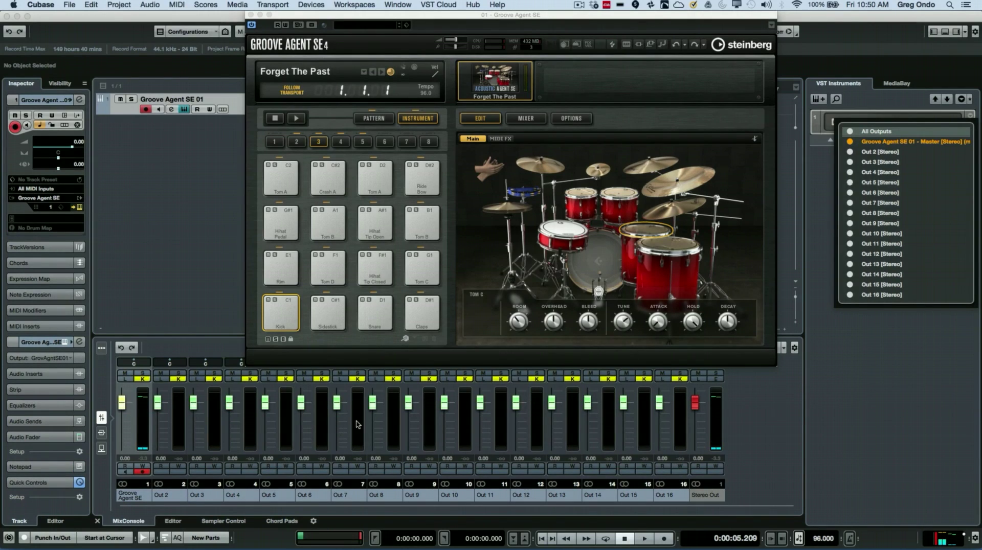
left_click(175, 246)
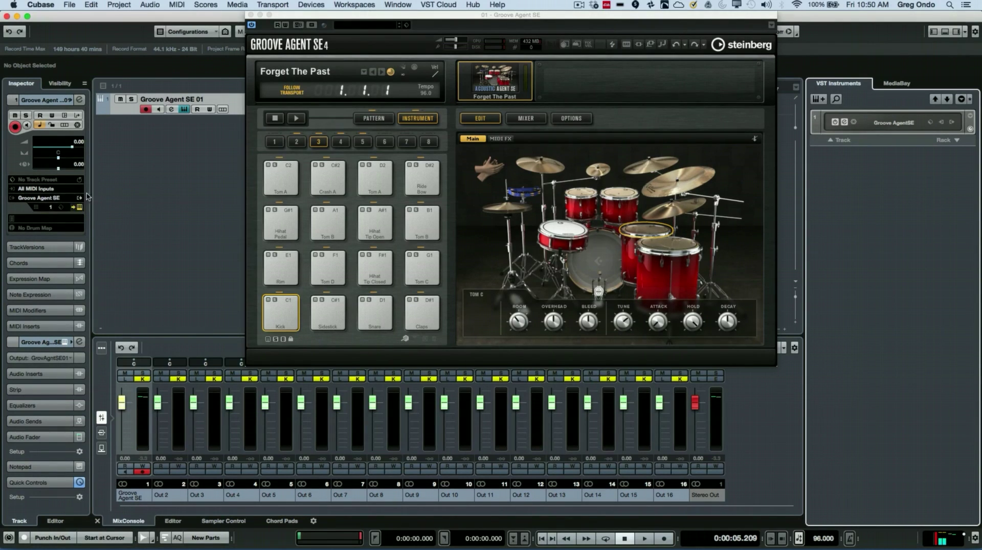
left_click(81, 199)
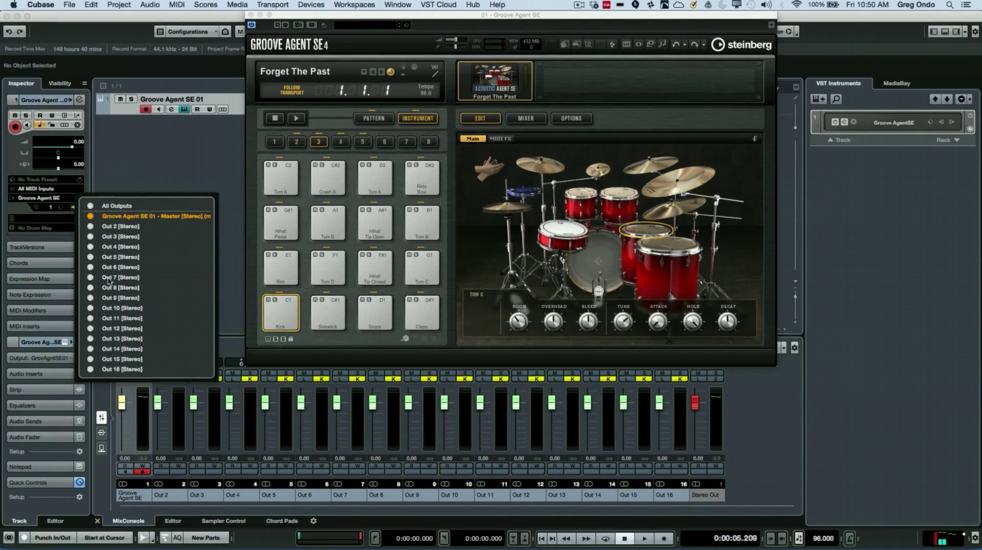
left_click(151, 180)
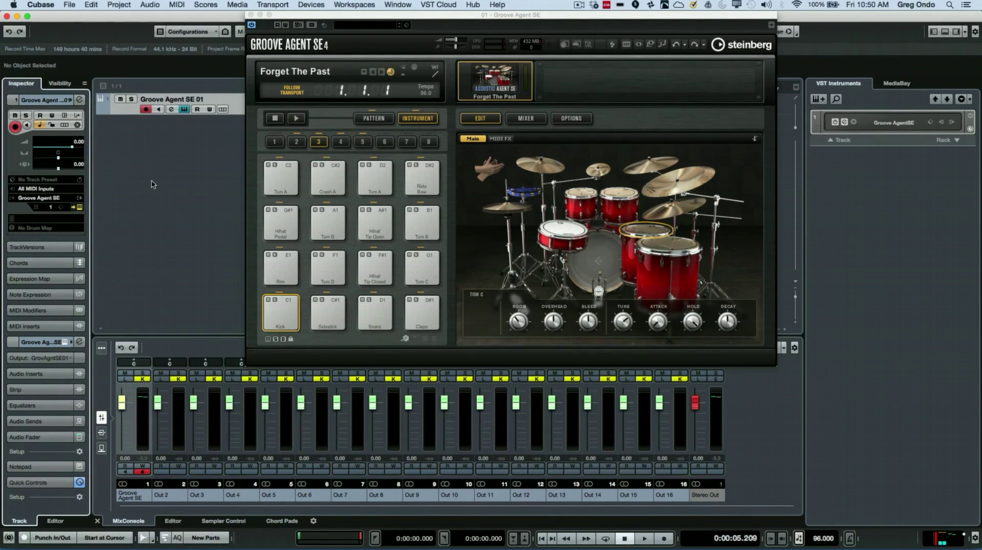
- With the pattern playing, route Kick to Out 2, Snare to Out 3 and Hihat to Out 4
left_click(298, 120)
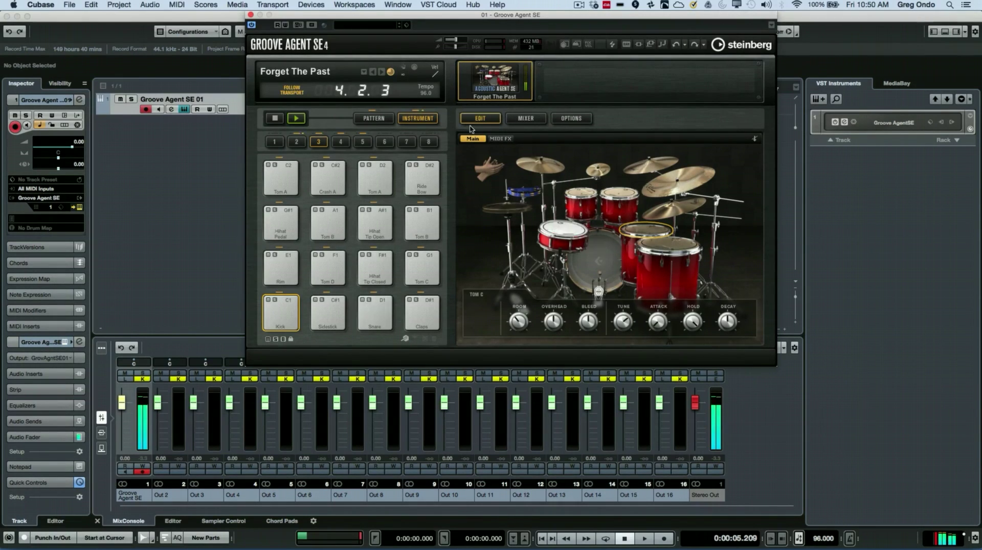
left_click(527, 121)
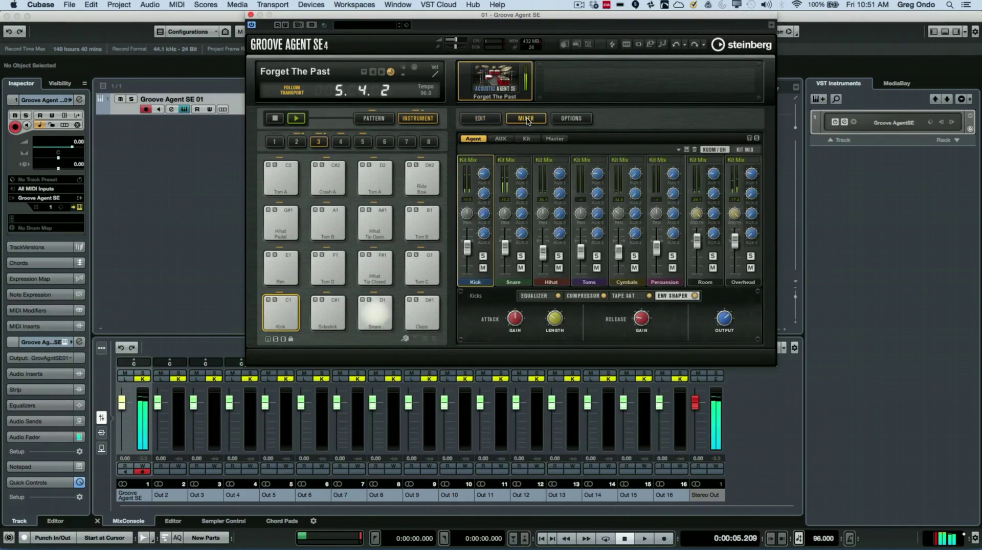
left_click(469, 161)
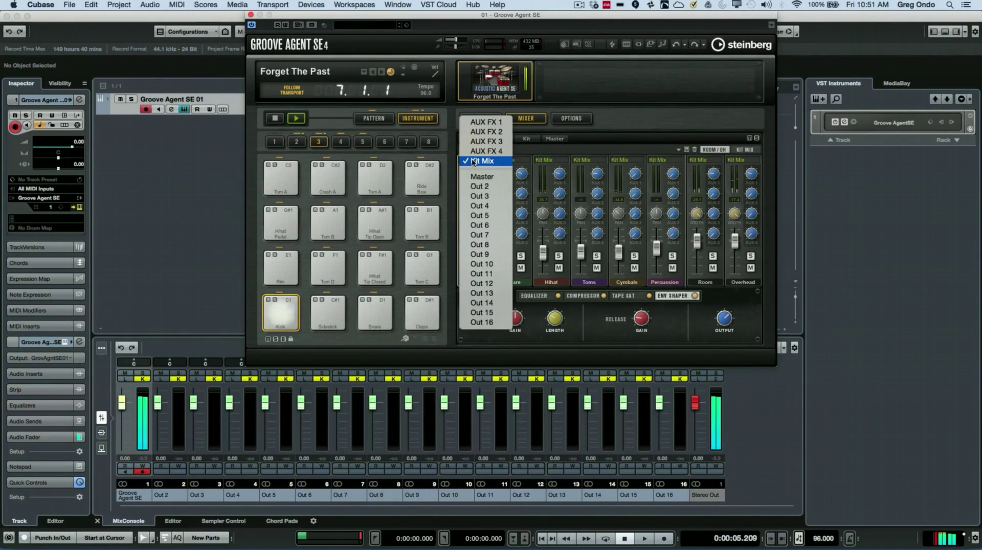
left_click(480, 186)
left_click(513, 163)
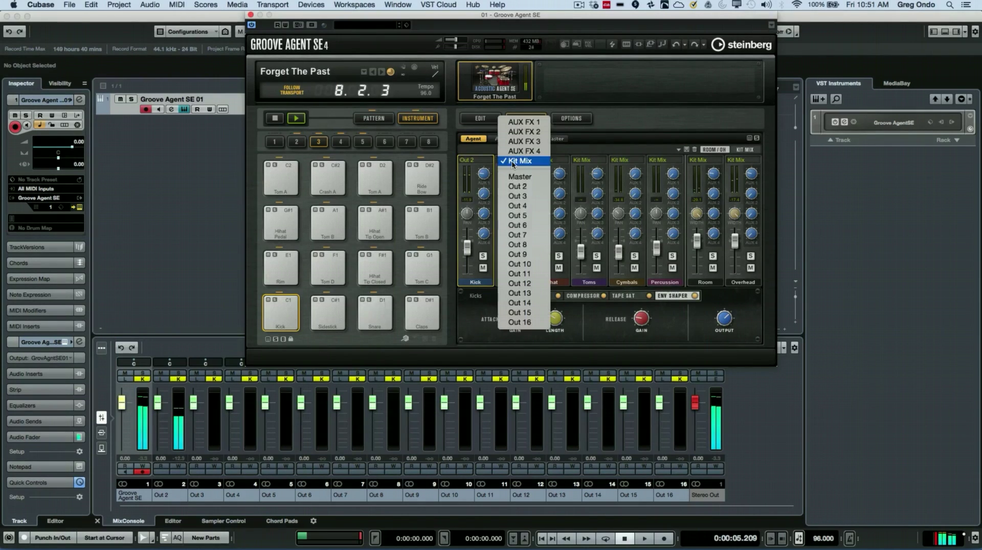
left_click(527, 200)
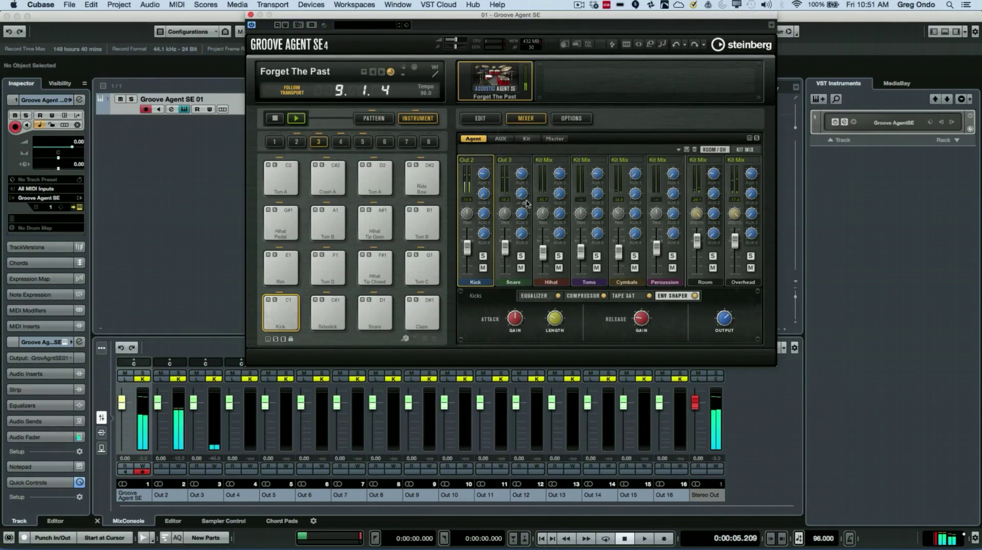
left_click(548, 161)
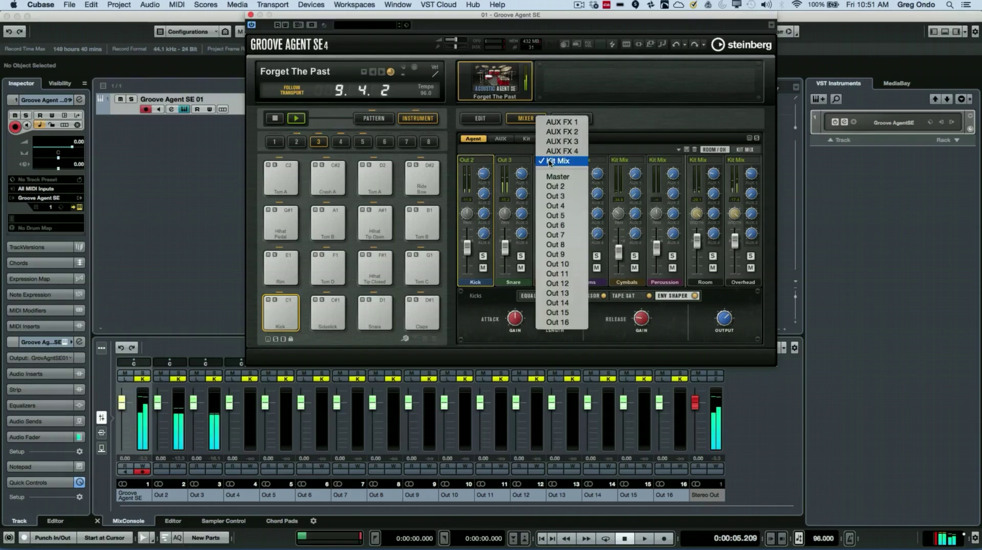
left_click(554, 206)
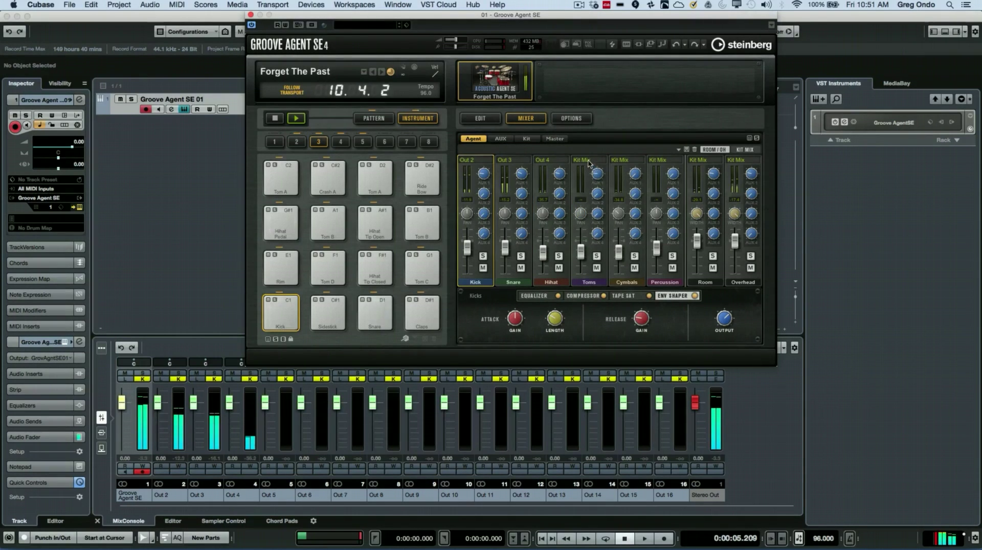
- Route Toms to Out 5, Overhead to Out 8 and Room to Out 7, then stop and return to Edit
left_click(588, 162)
left_click(603, 216)
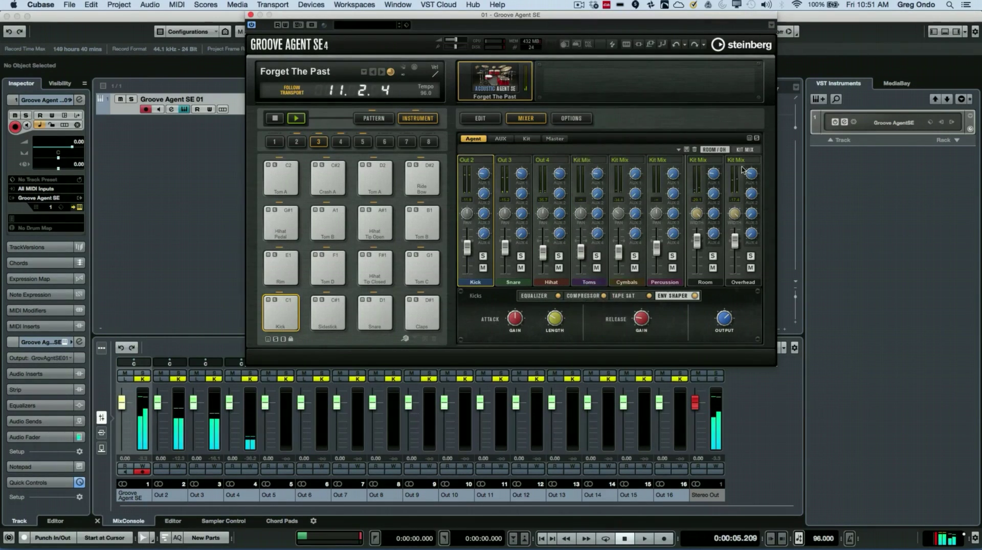
left_click(743, 161)
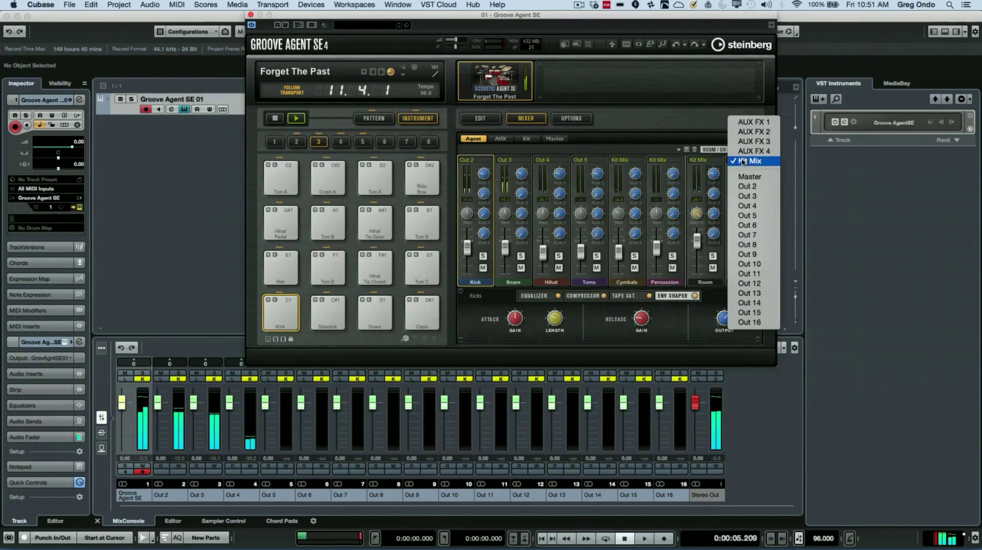
left_click(748, 244)
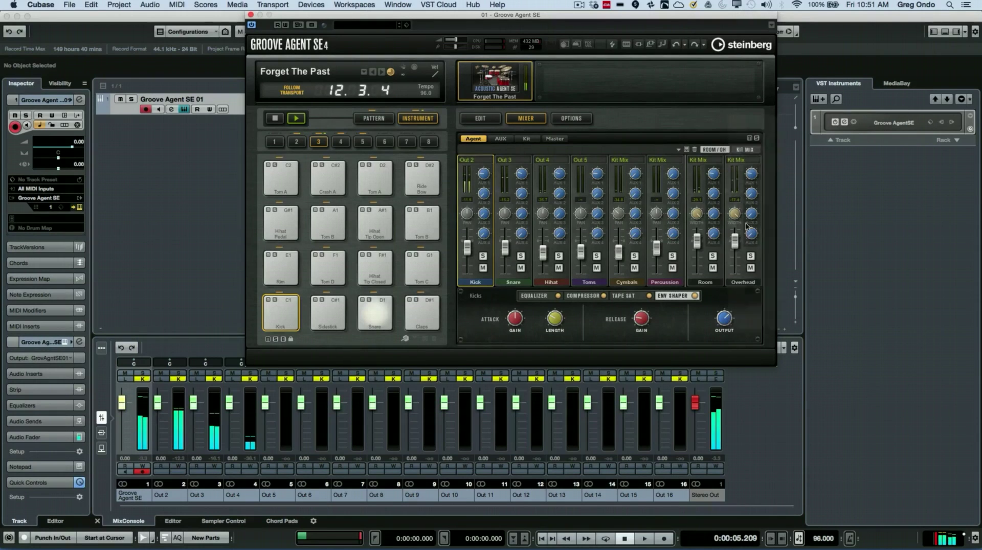
left_click(707, 160)
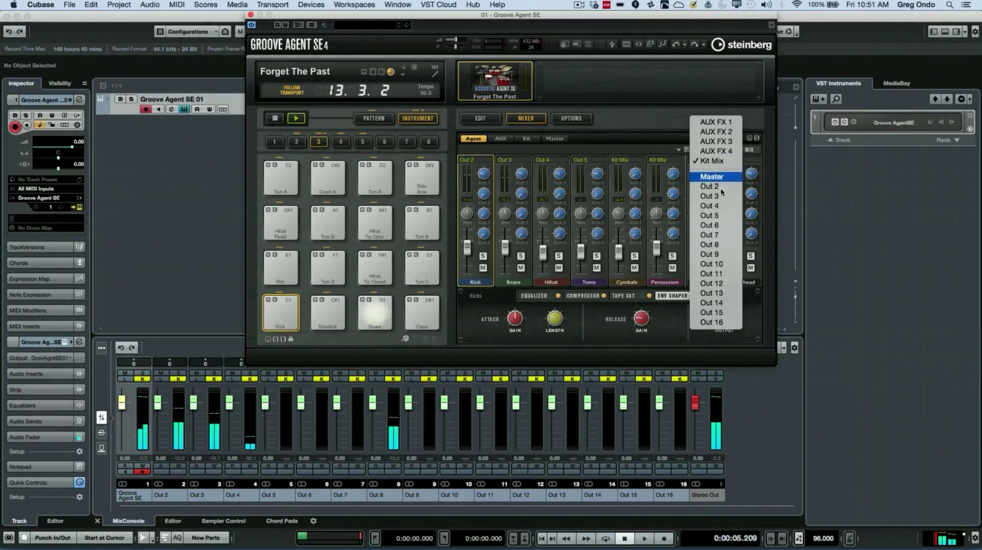
left_click(731, 236)
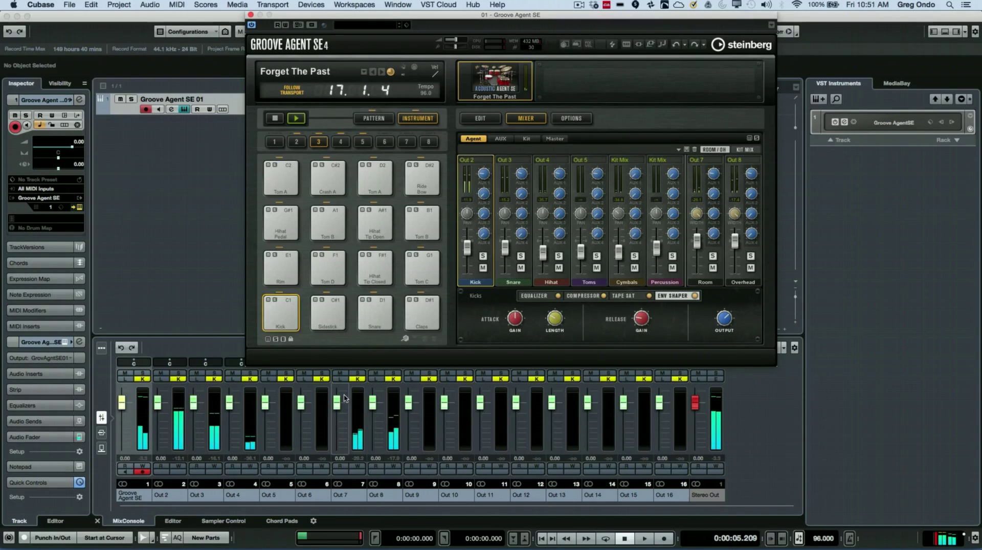
left_click(275, 118)
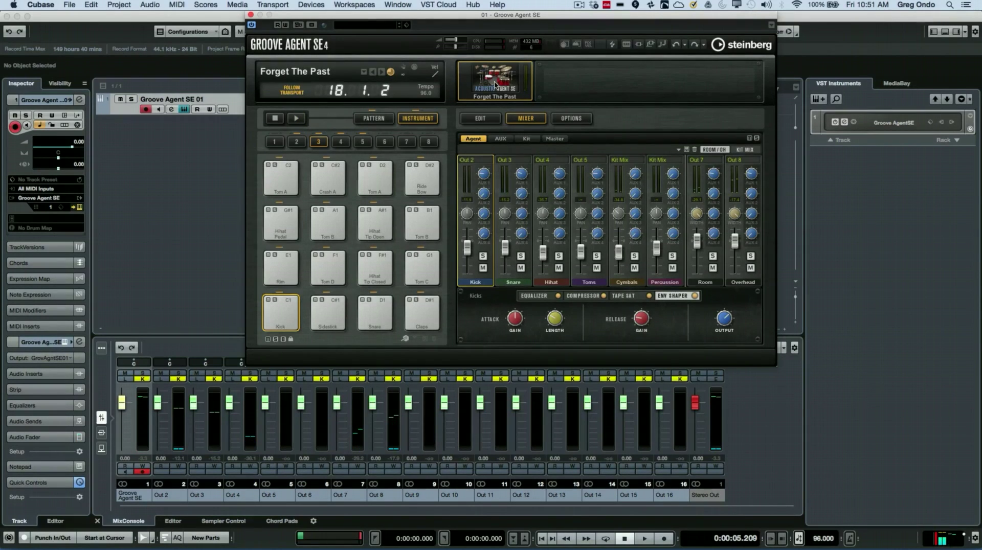
left_click(486, 119)
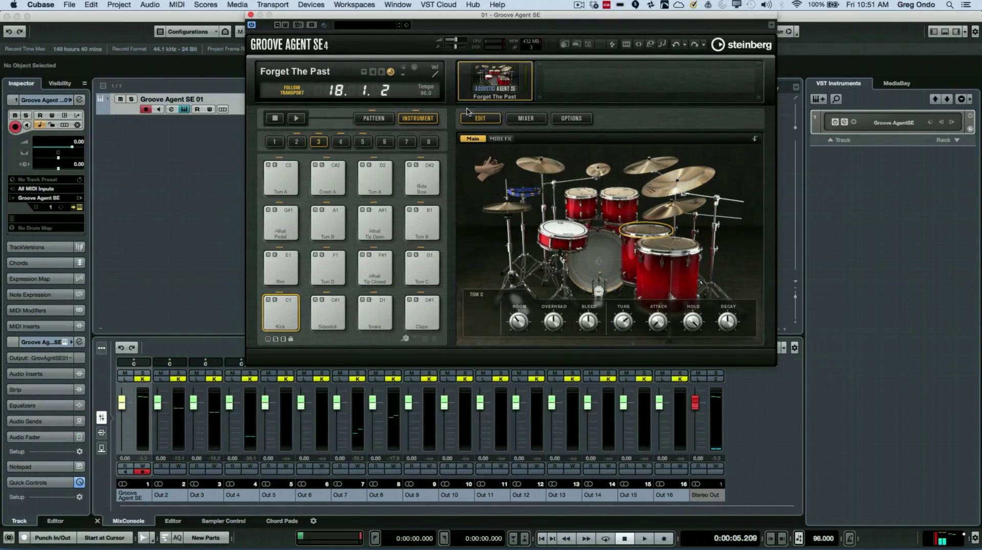
- Load Urban Ballads Kit 01 with its patterns through the kit thumbnail's Load Kit With Patterns option
right_click(482, 81)
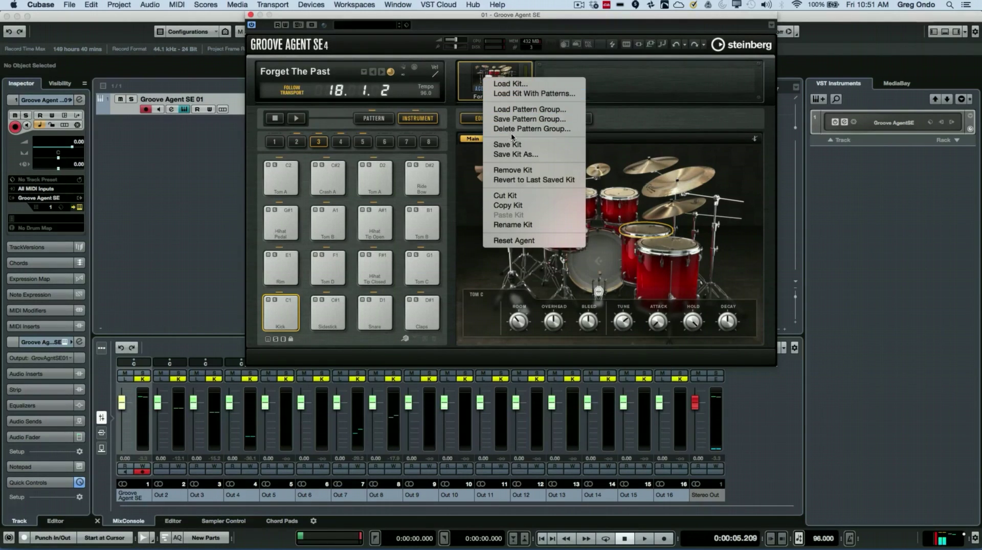
left_click(515, 94)
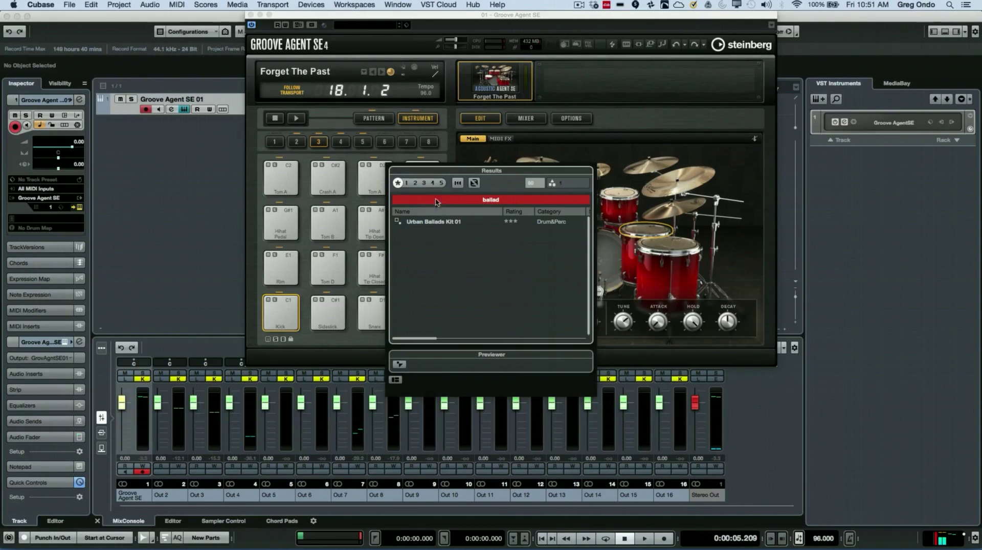
double_click(432, 222)
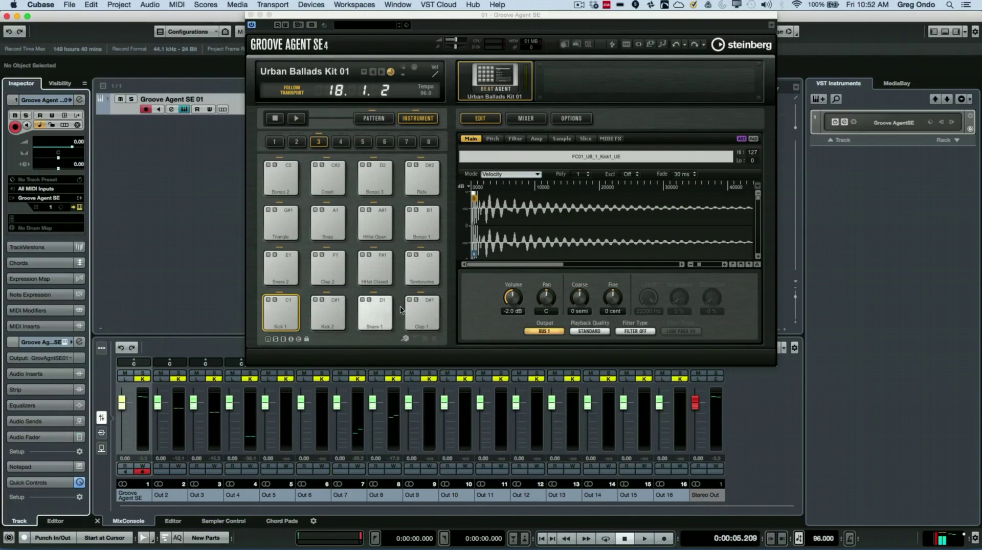
- Set the Snare 1 pad's output to Out 3 and Kick 1 to Out 2, then start playback
left_click(383, 317)
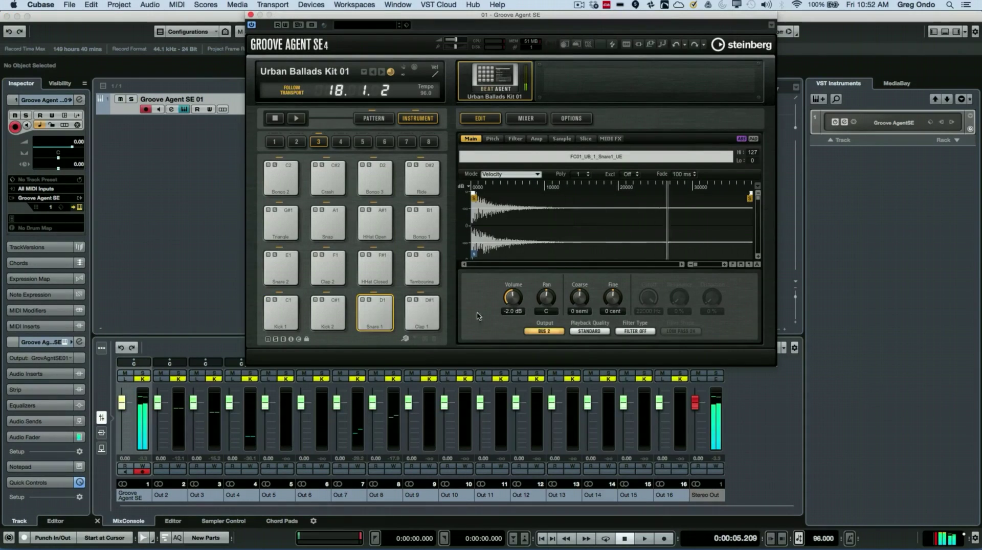
left_click(543, 330)
mouse_move(551, 335)
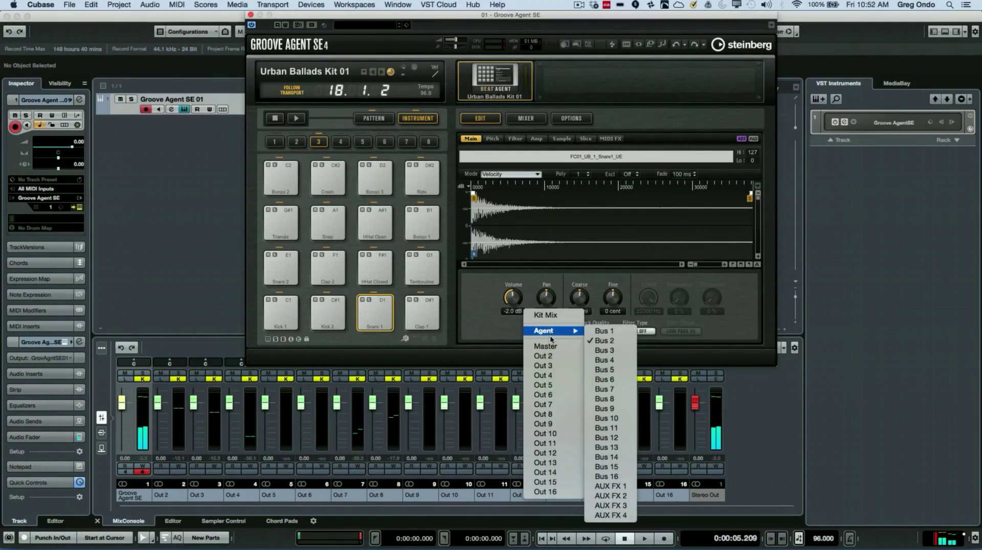
left_click(543, 366)
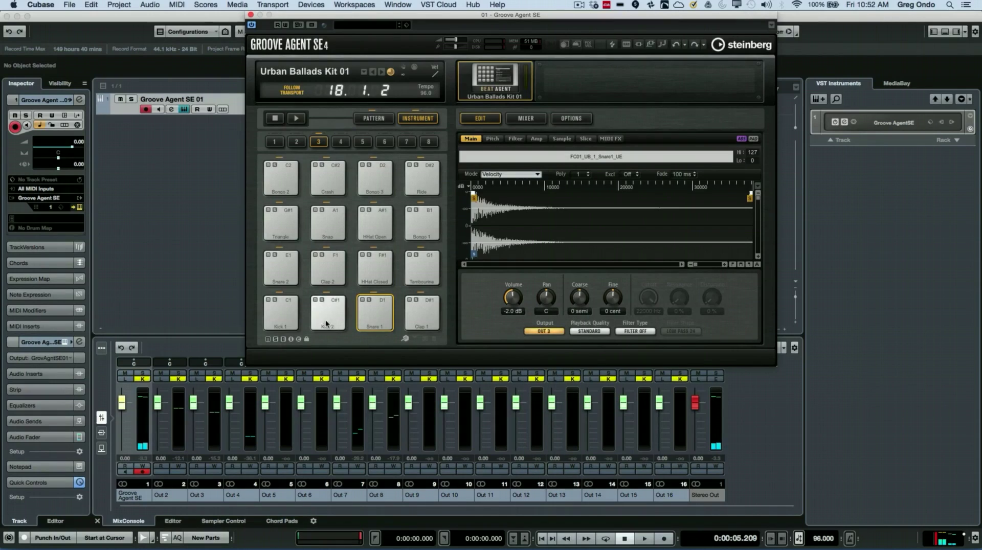
left_click(279, 313)
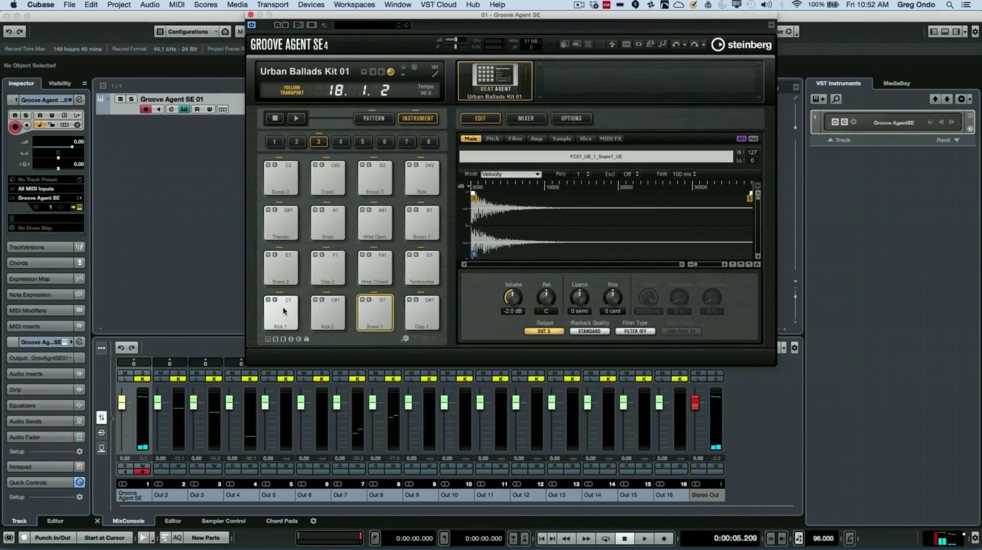
left_click(543, 331)
left_click(340, 230)
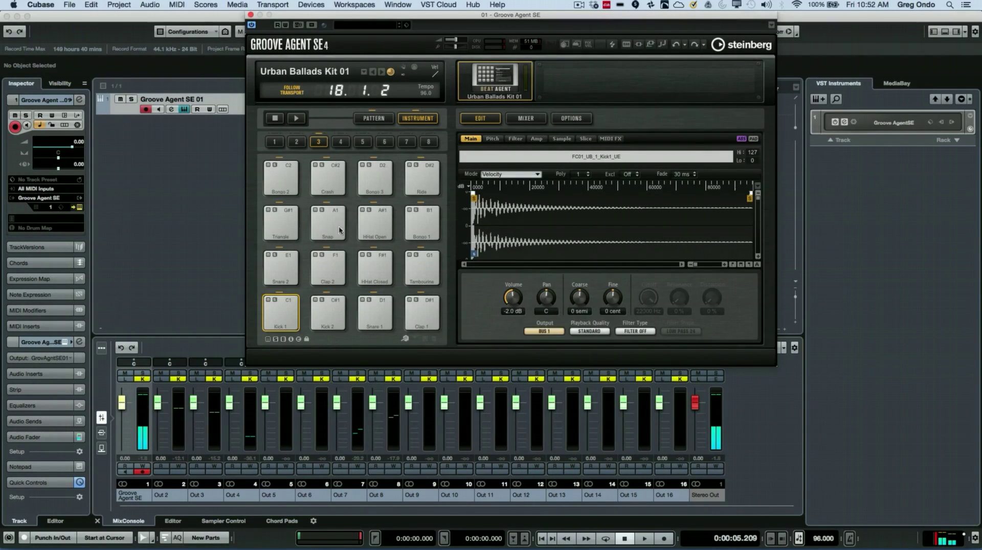
key("space")
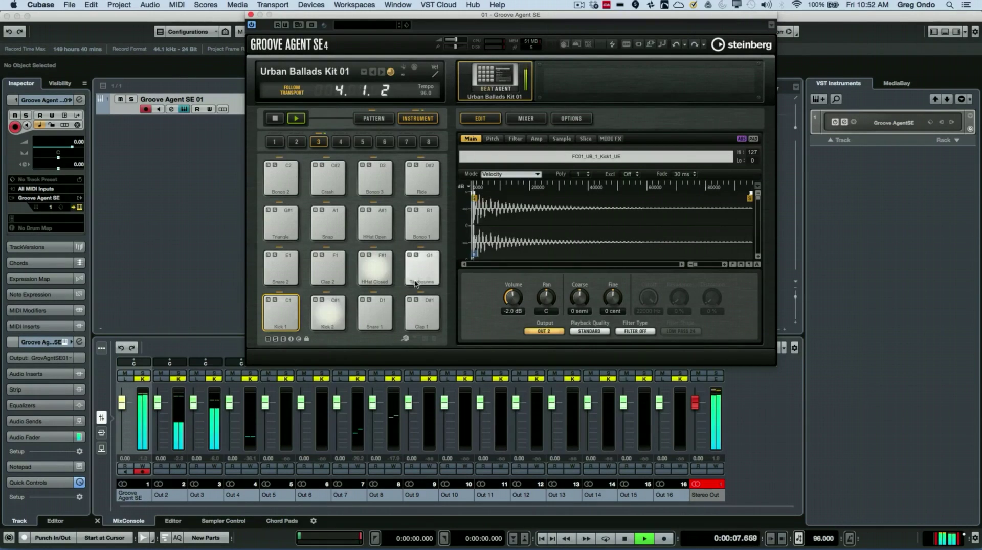
- Set HHat Closed to Out 4 and Clap 1 to Out 5, then stop playback
left_click(373, 266)
left_click(544, 331)
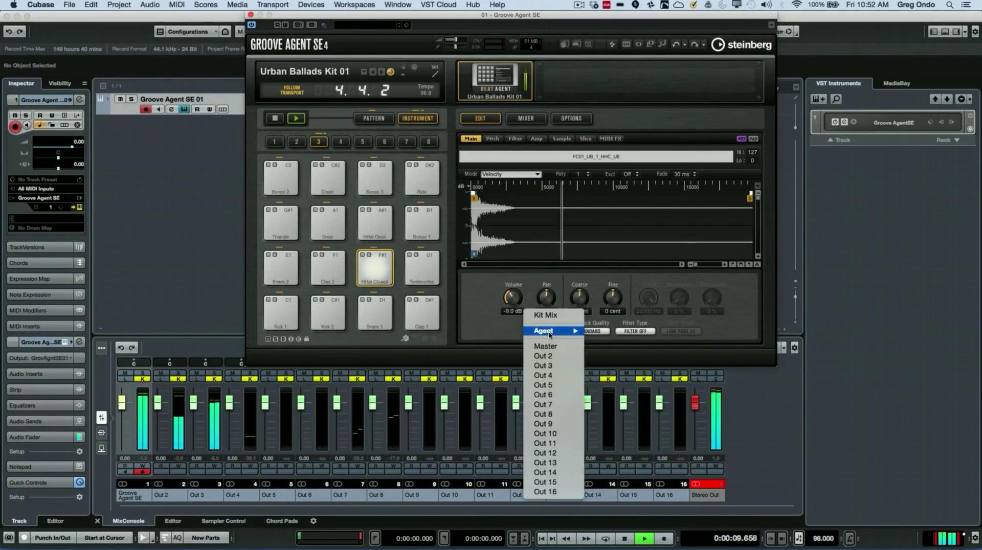
left_click(557, 376)
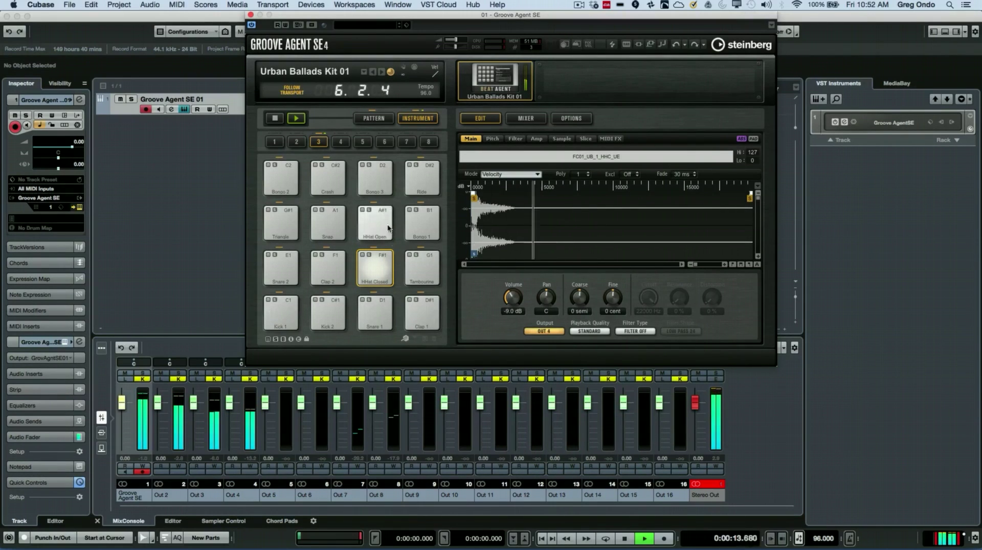
left_click(422, 306)
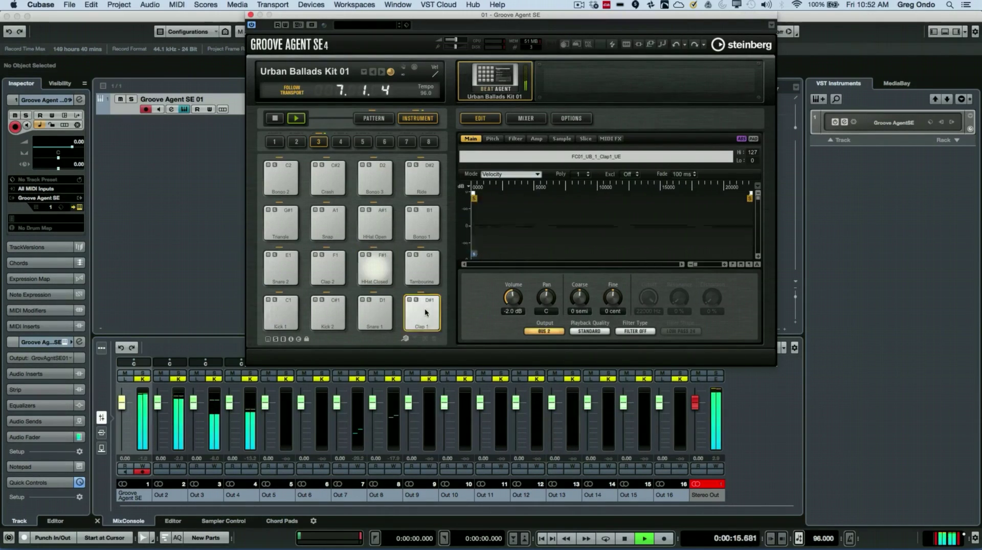
left_click(545, 331)
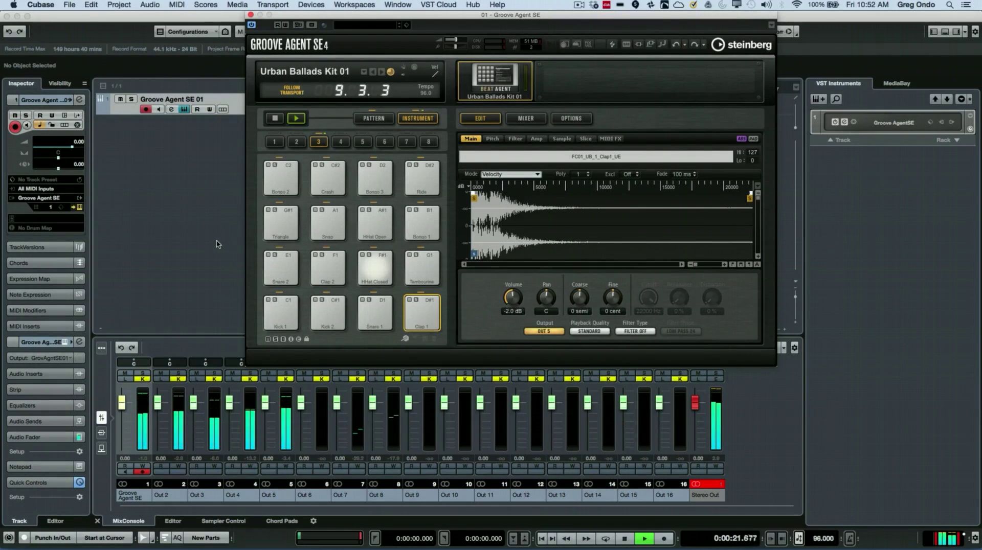
key("space")
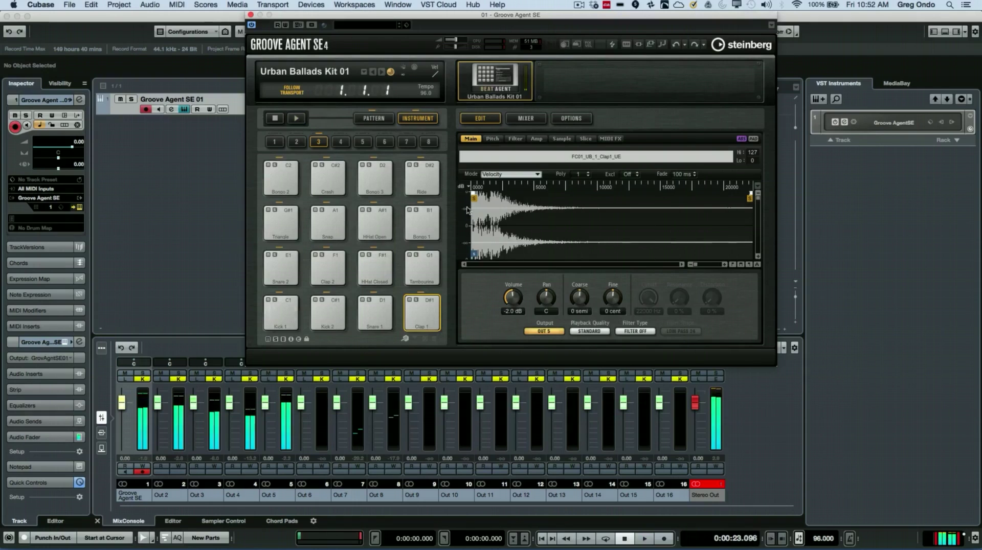